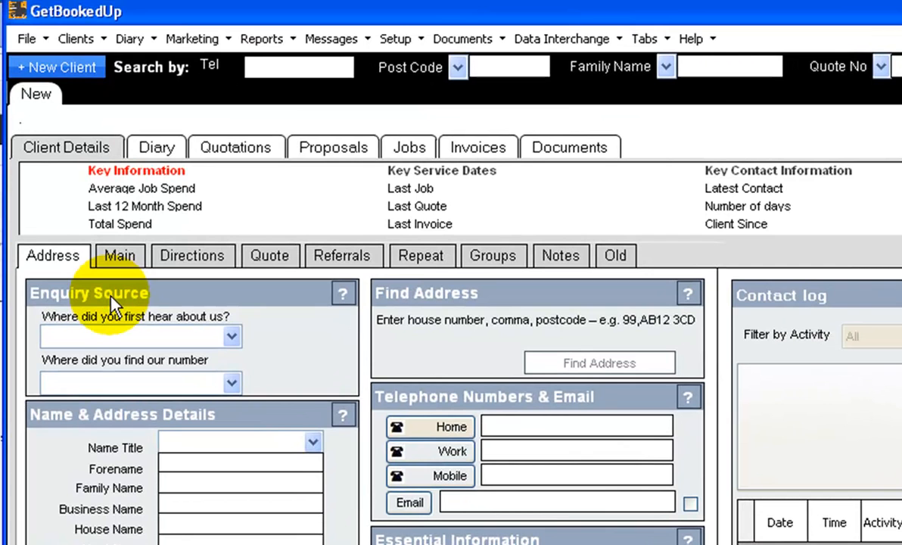
# - Set the Enquiry Source to Referral and where they found our number to BT Phonebook
pyautogui.click(233, 338)
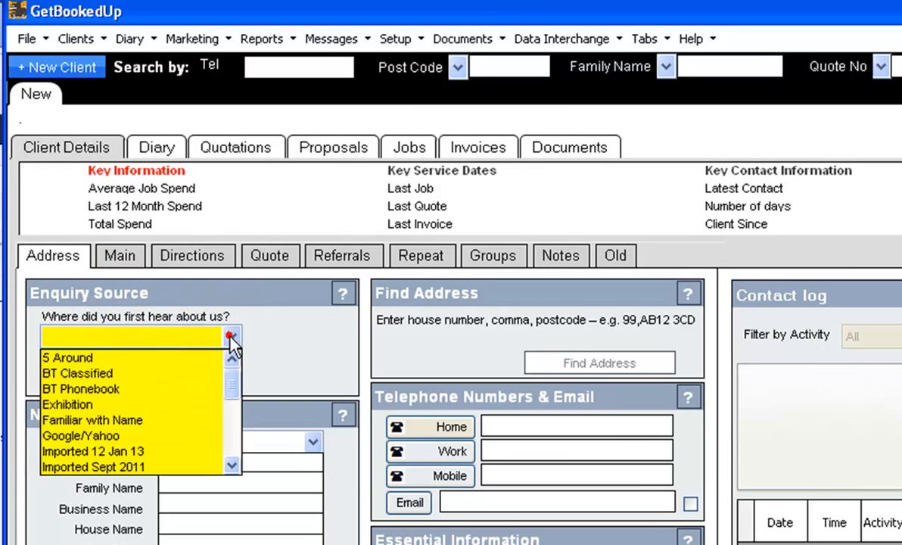
pyautogui.scroll(-3, 132, 416)
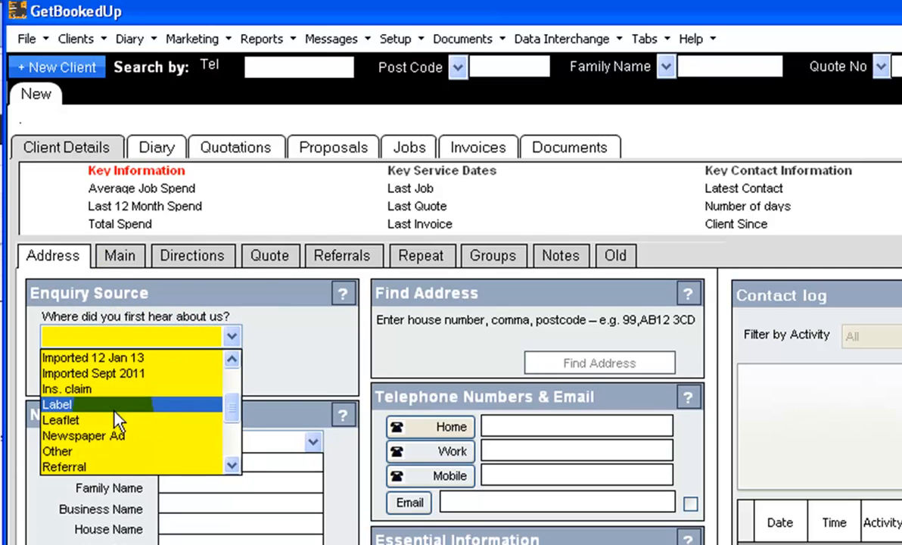
pyautogui.click(79, 466)
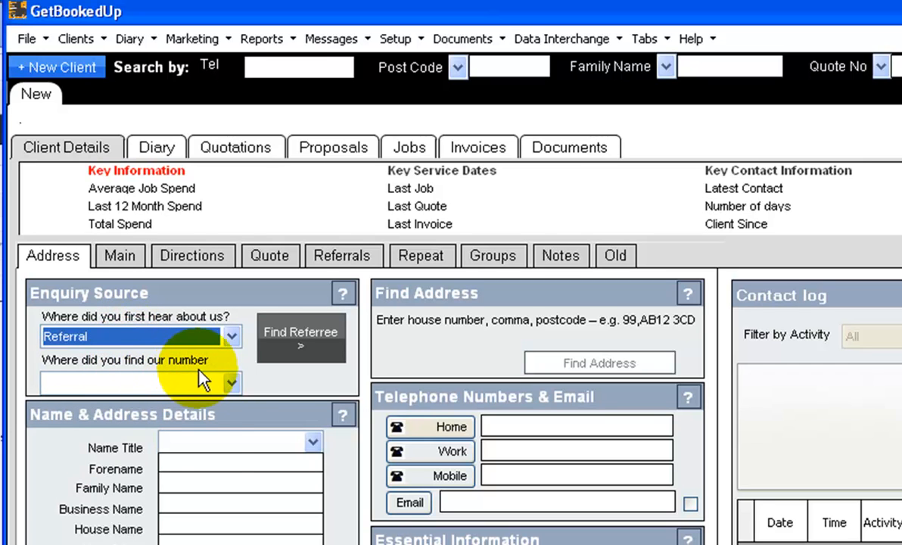
pyautogui.click(231, 384)
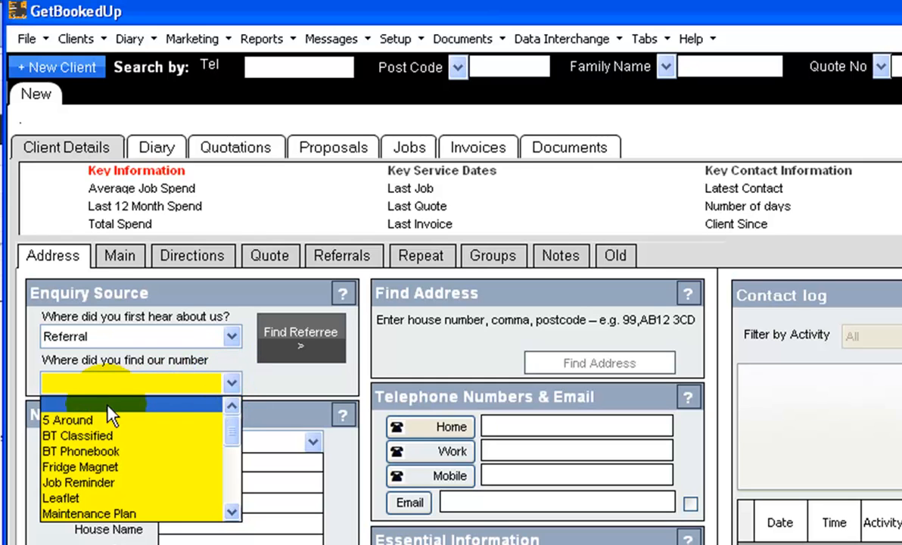
pyautogui.click(79, 452)
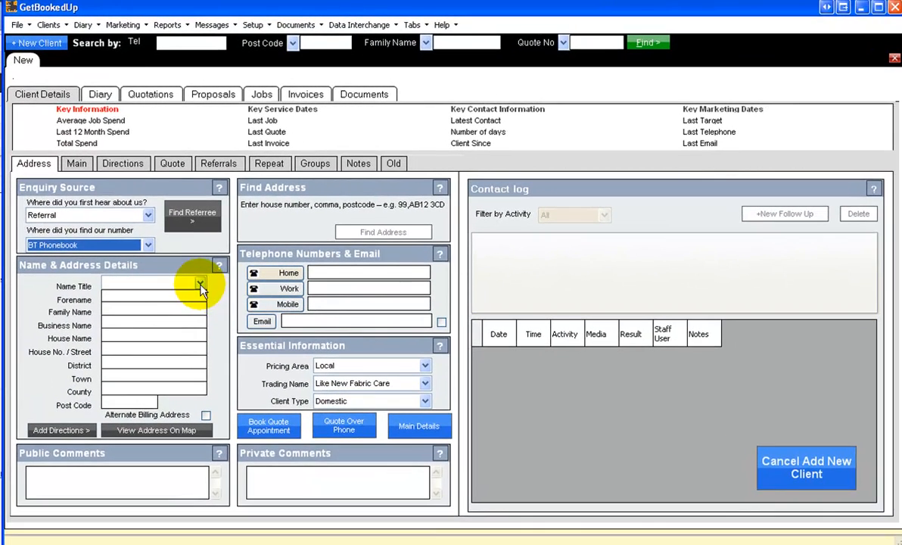
# - Set the client's title to Mr and enter their forename and family name
pyautogui.click(201, 284)
pyautogui.click(112, 364)
pyautogui.click(118, 300)
pyautogui.press('Tab')
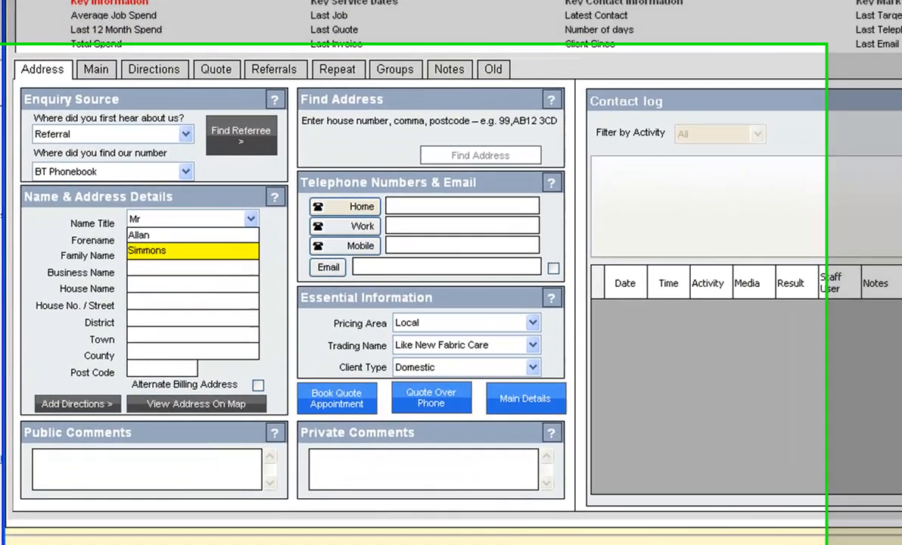
# - Enter the client's house name and street, correcting the typo in the street name
pyautogui.press('Tab')
pyautogui.press('Tab')
pyautogui.write('The Den')
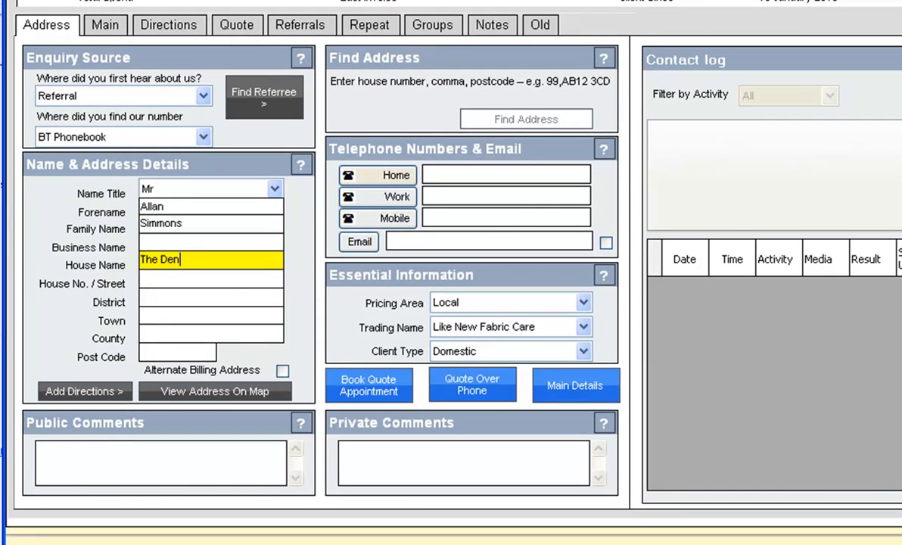
pyautogui.press('Tab')
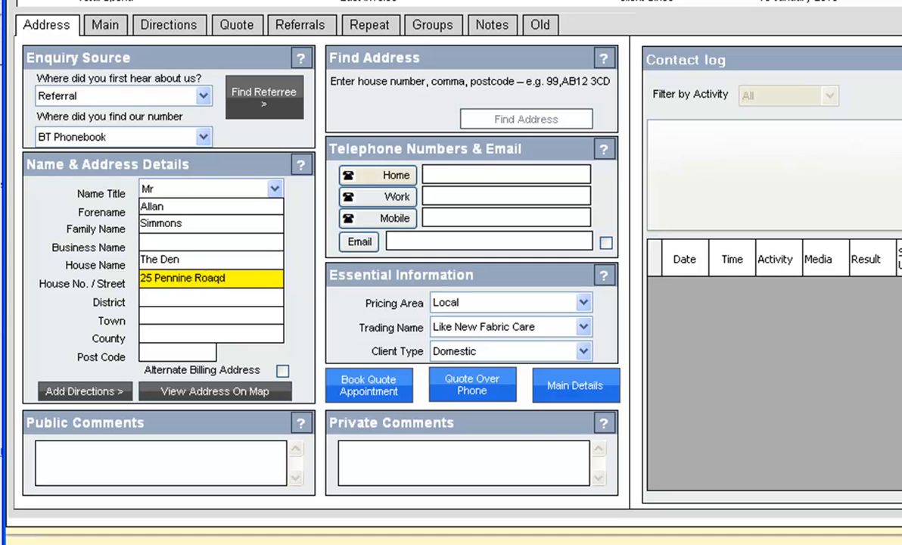
pyautogui.press('Tab')
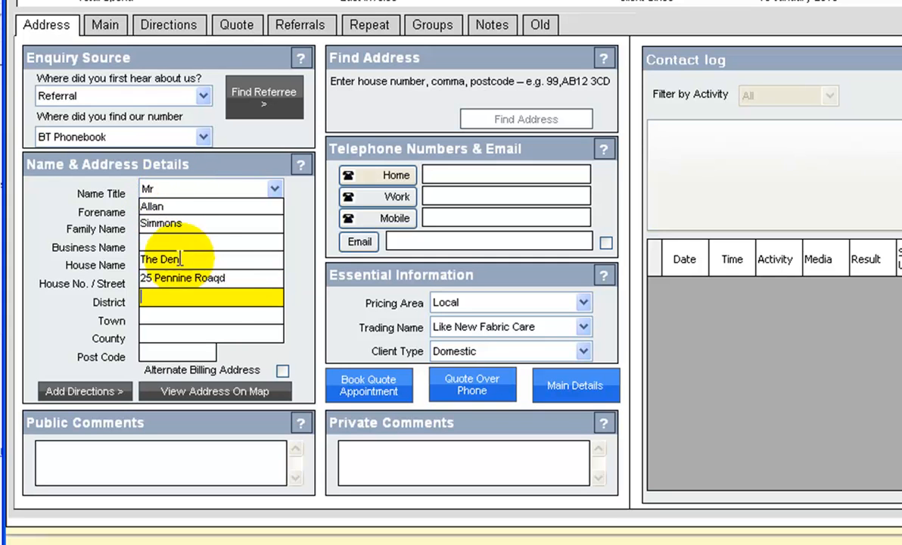
pyautogui.click(219, 279)
pyautogui.press('BackSpace')
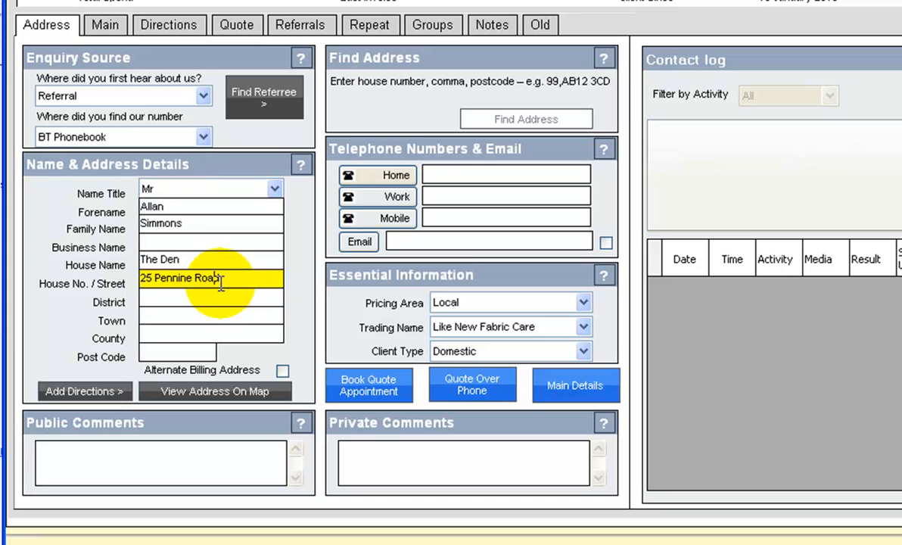
pyautogui.click(201, 290)
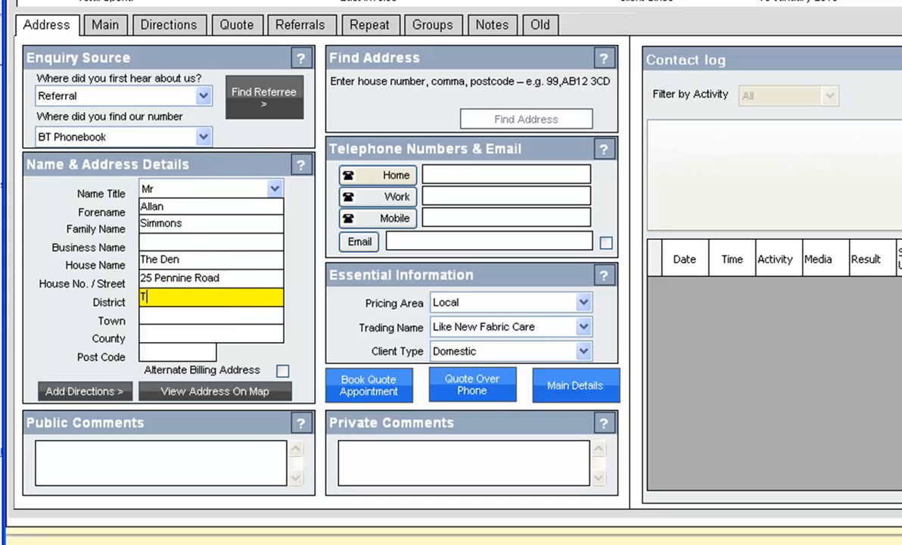
# - Fill in the district, town, county and post code of the client's address
pyautogui.press('Tab')
pyautogui.press('Tab')
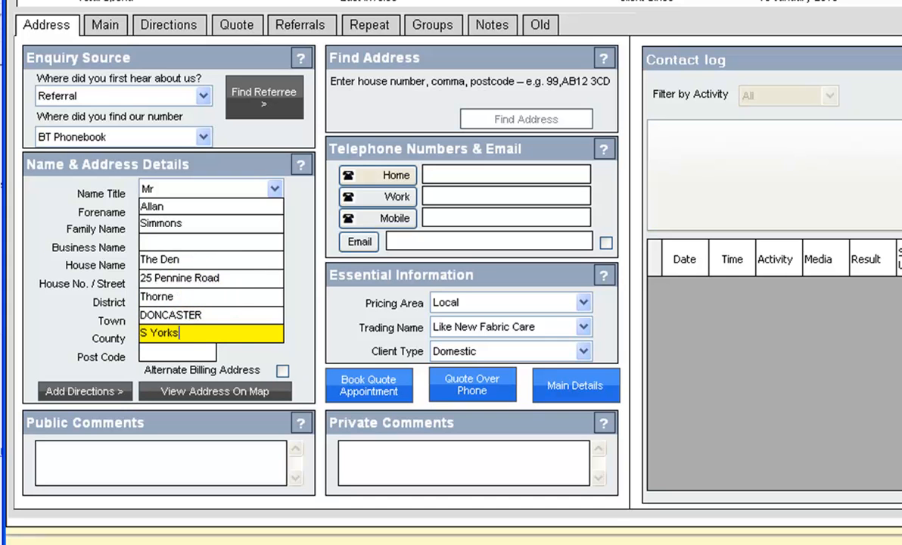
pyautogui.press('Tab')
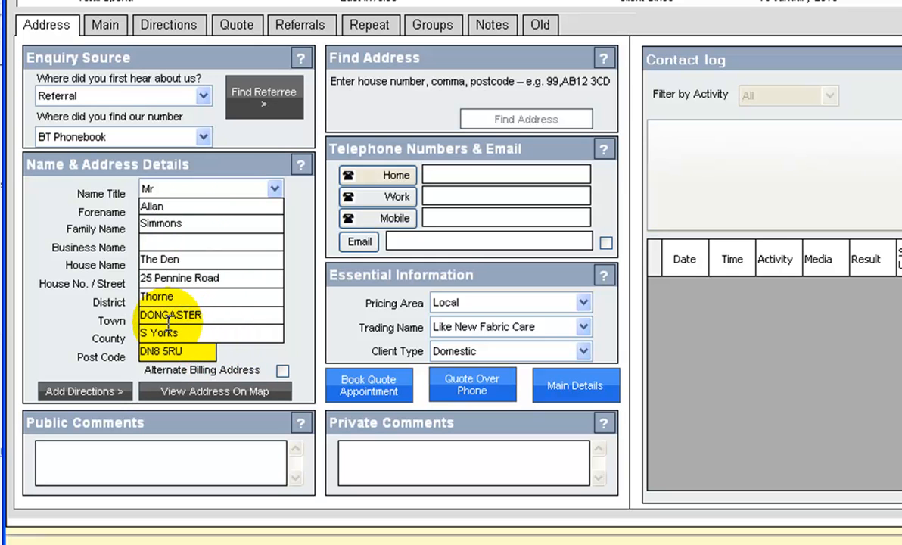
pyautogui.click(212, 347)
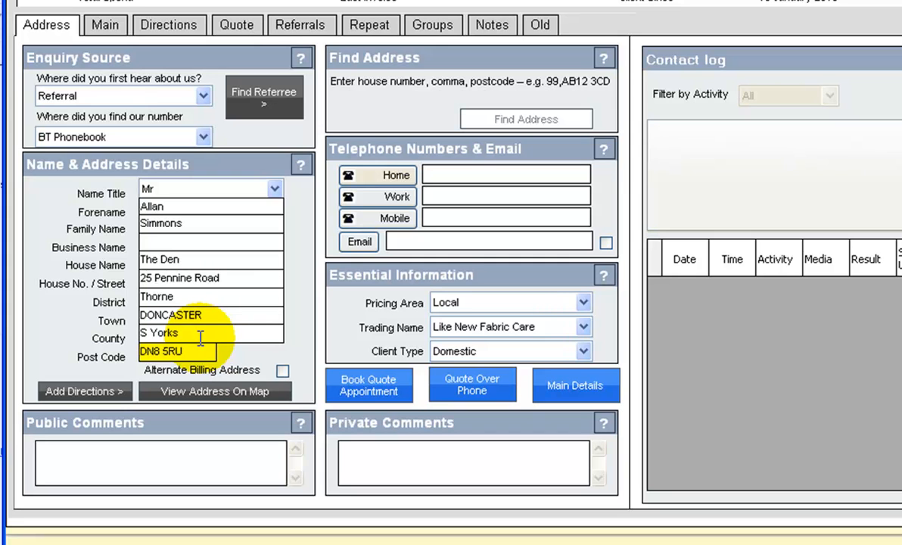
pyautogui.click(141, 278)
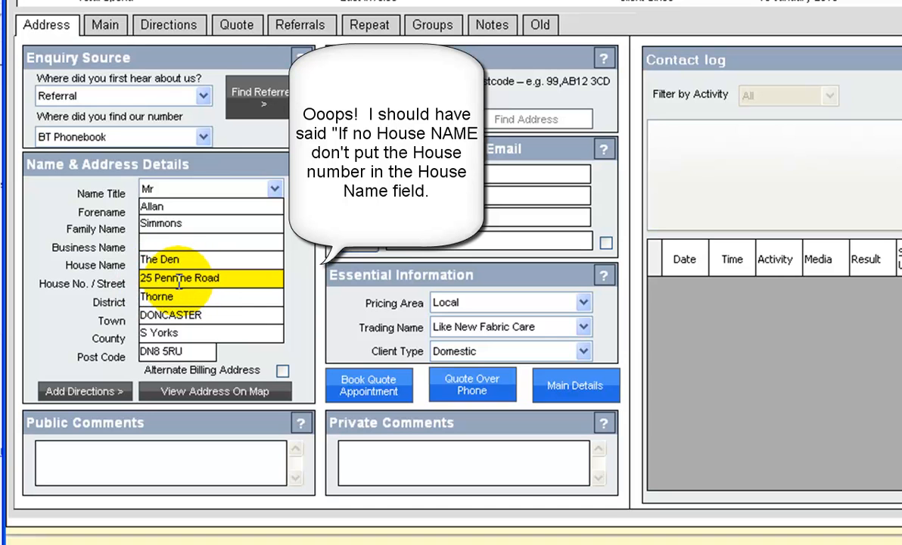
# - Write 'Next to Post Box' as the directions on the client's Directions page
pyautogui.click(89, 392)
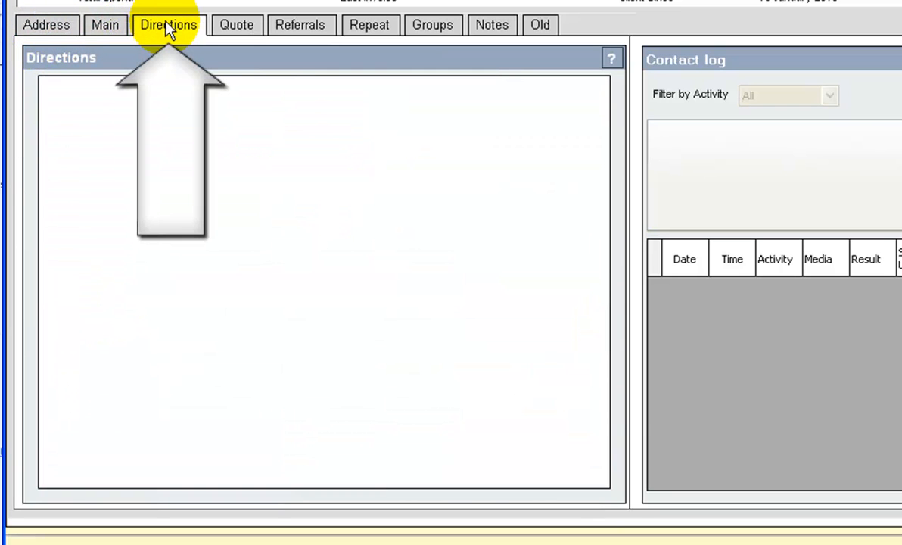
pyautogui.click(124, 121)
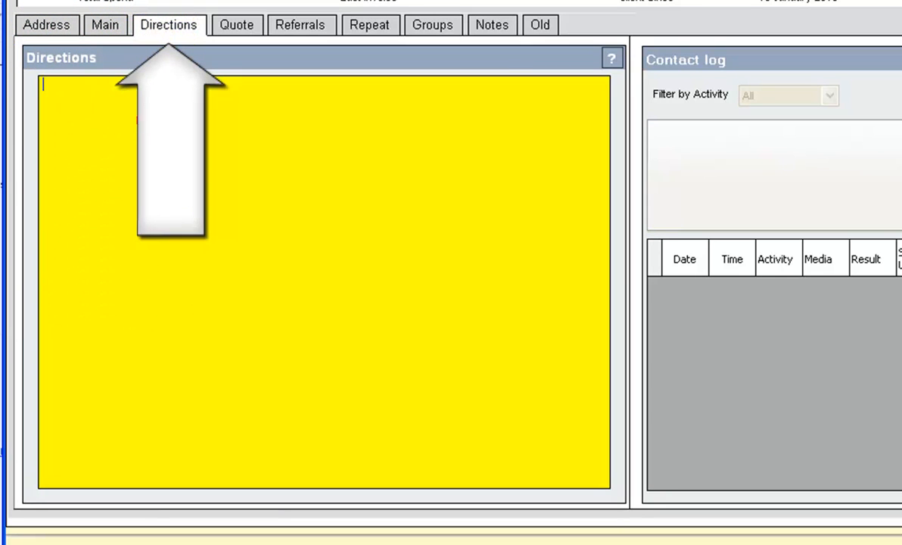
pyautogui.write('Nex')
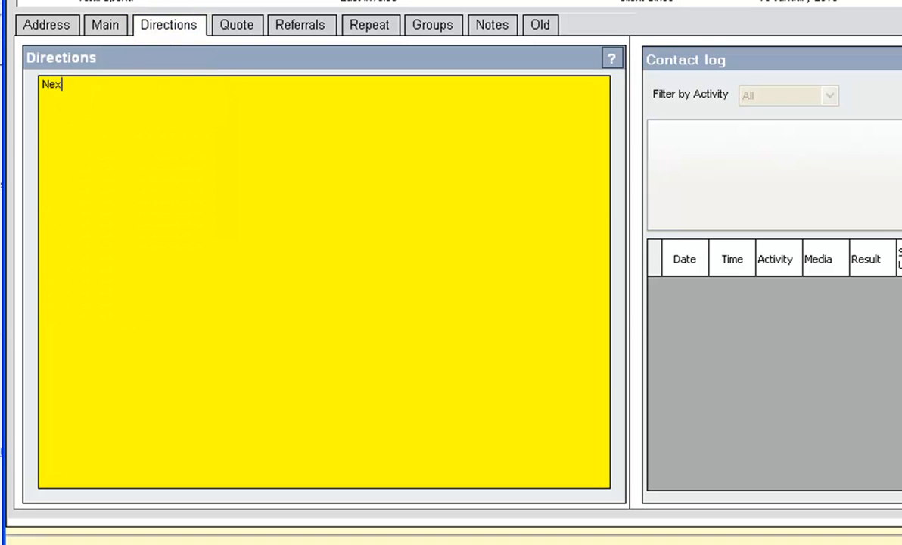
pyautogui.write('t to Post Box')
# - Enter the client's home, work and mobile phone numbers and their e-mail address
pyautogui.click(47, 24)
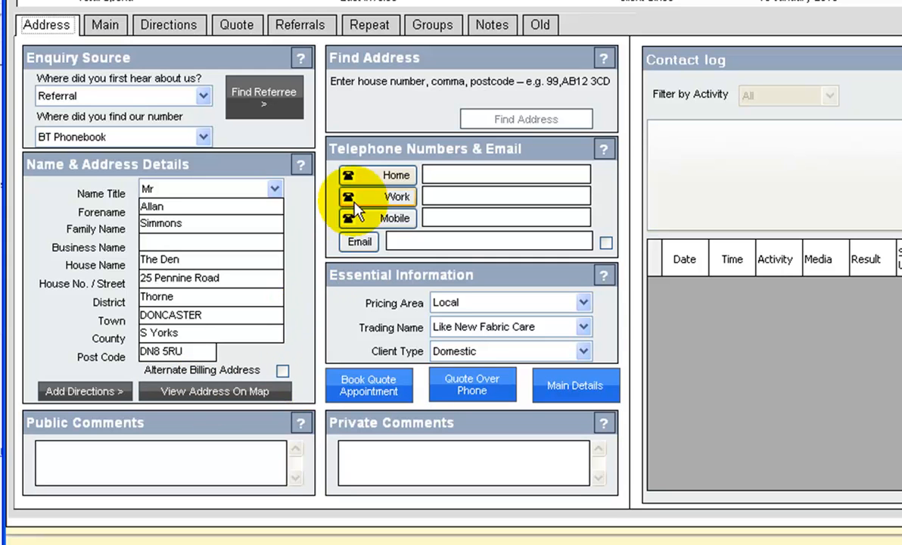
pyautogui.click(452, 174)
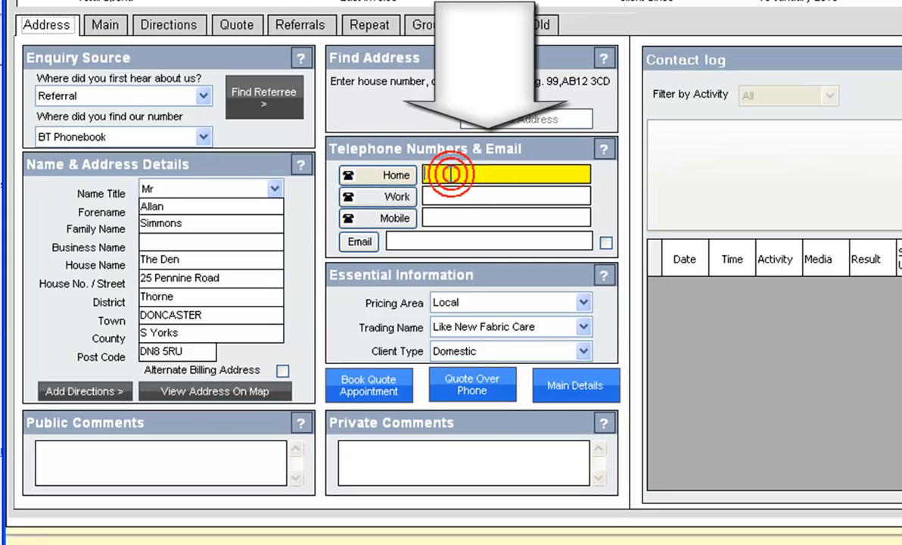
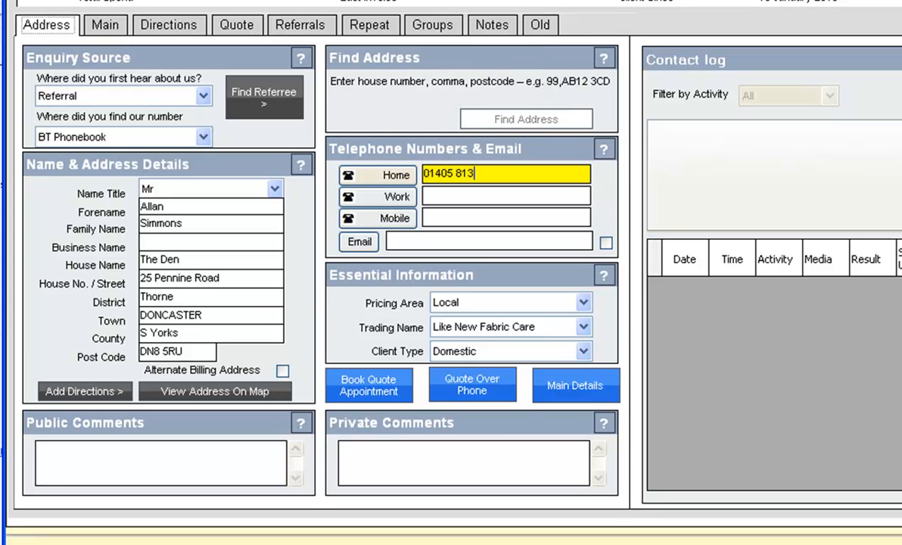
pyautogui.press('Tab')
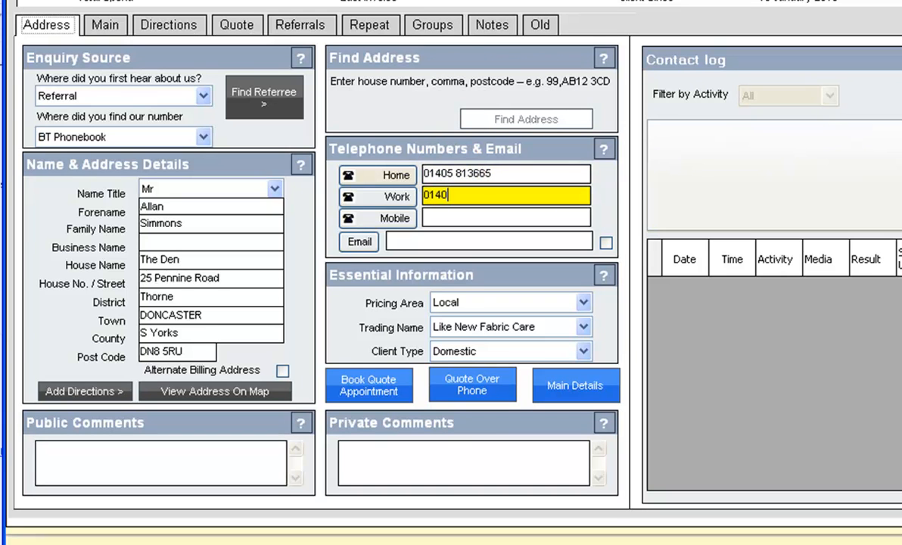
pyautogui.press('Tab')
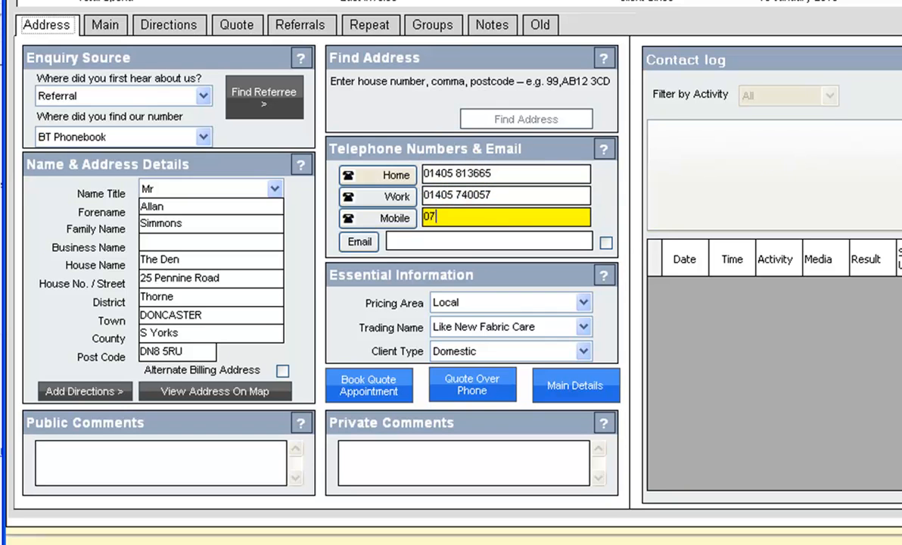
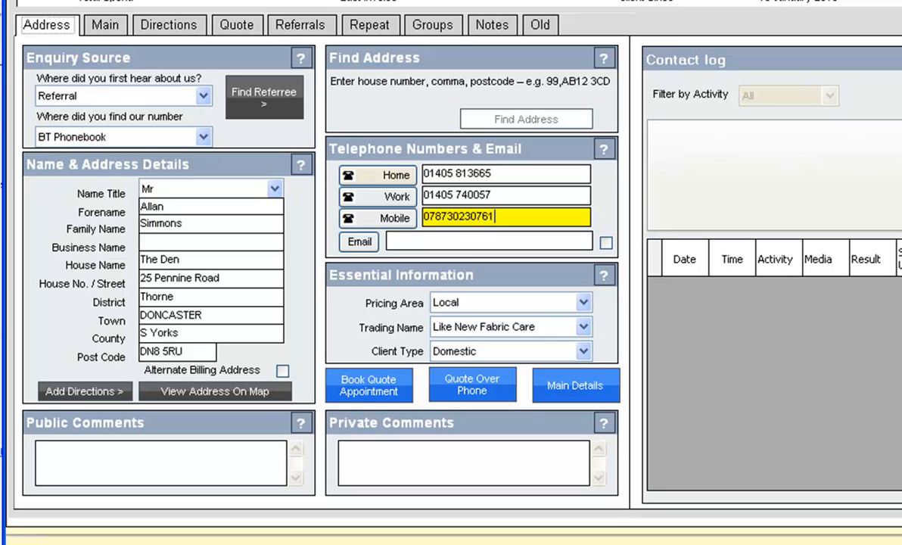
pyautogui.press('Tab')
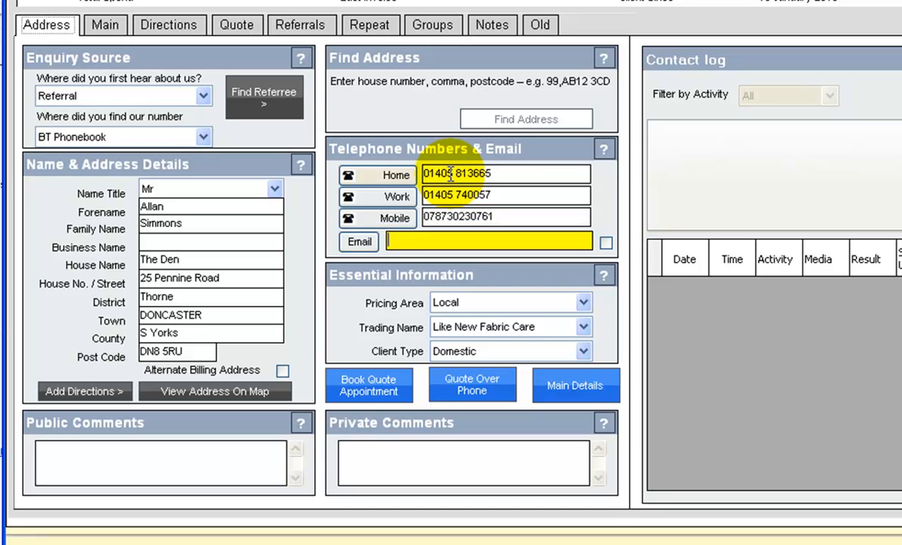
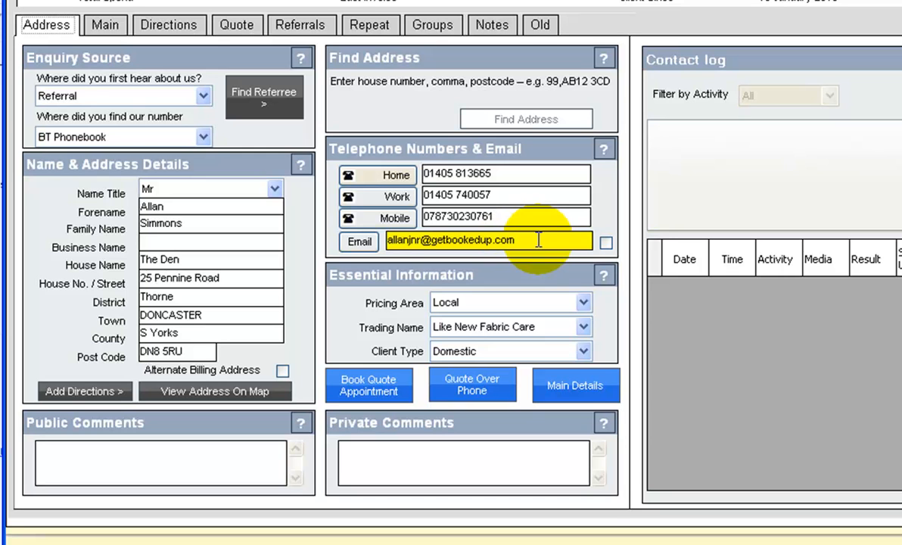
pyautogui.click(607, 243)
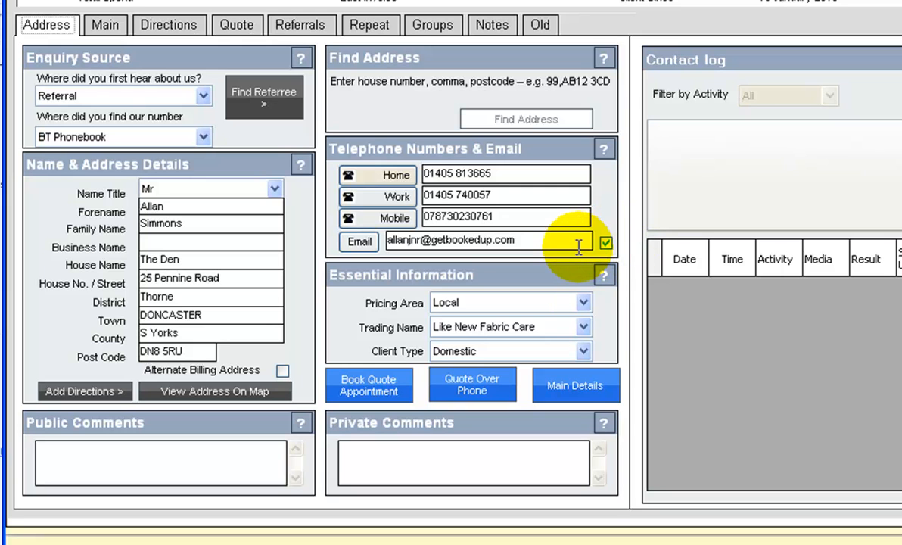
pyautogui.click(605, 243)
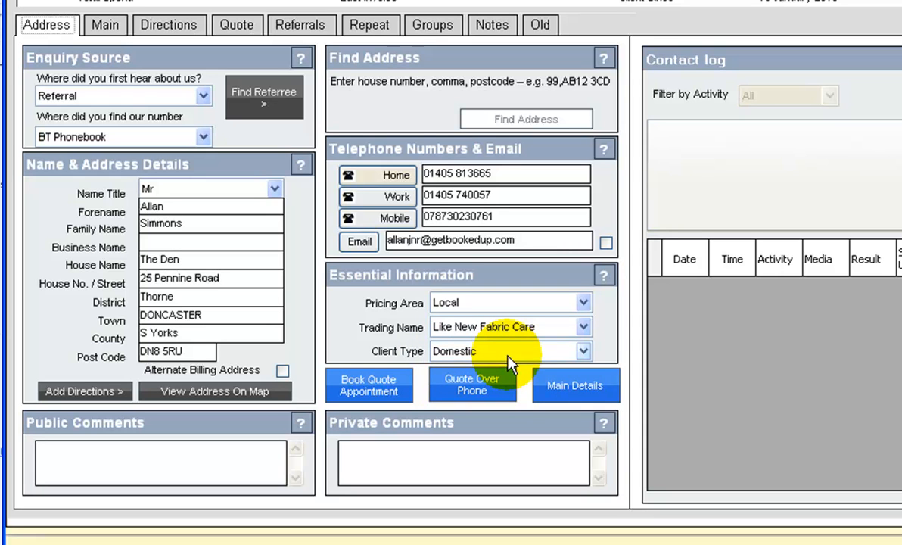
# - Add the public comment 'Dog called Jack and it's a Jack Russell'
pyautogui.click(219, 451)
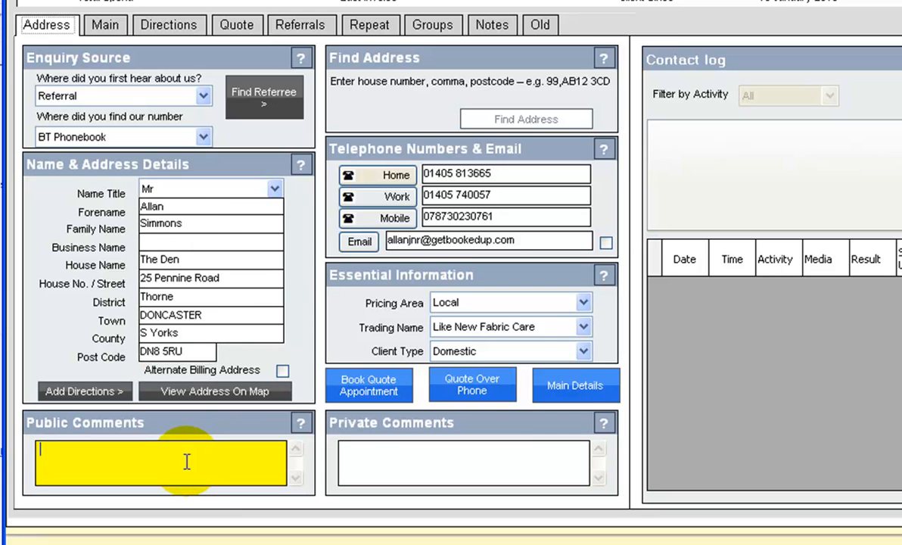
pyautogui.write('Do')
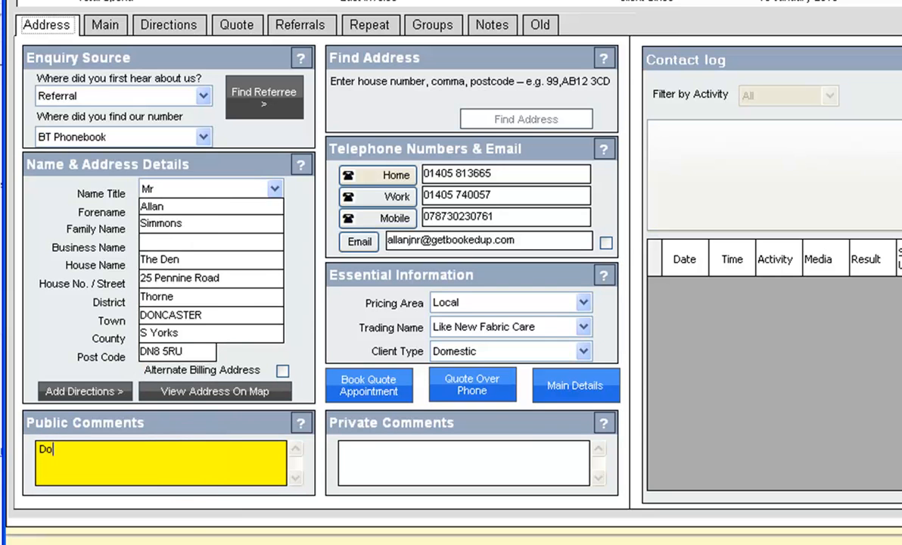
pyautogui.write("g called Jack and it's a Jack Russell")
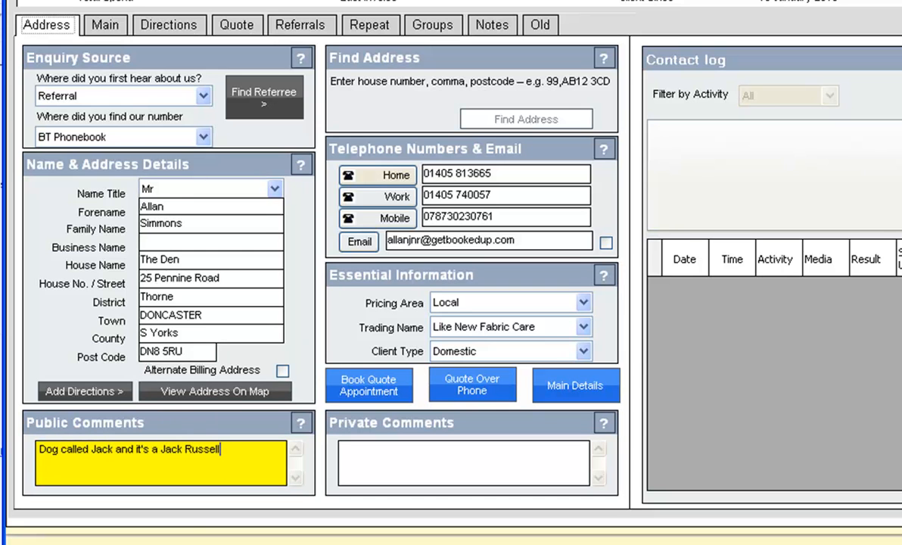
pyautogui.click(392, 465)
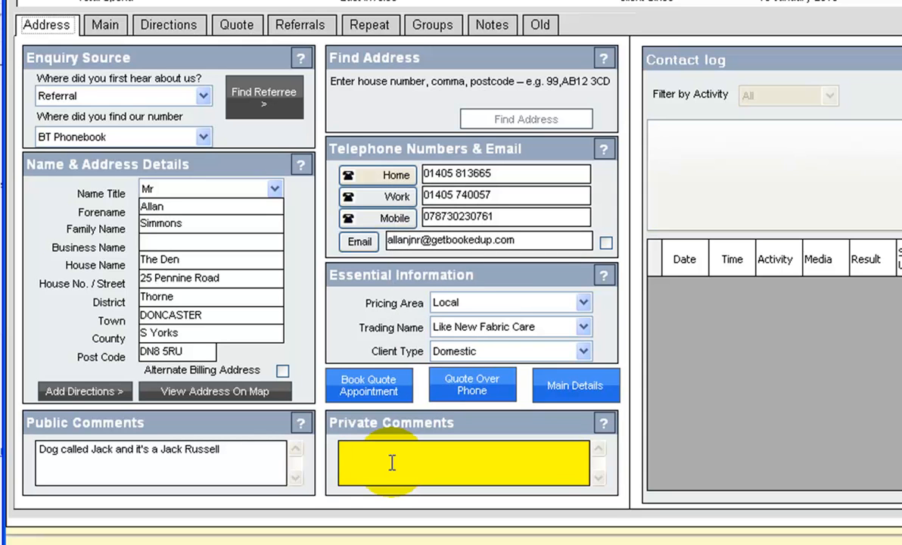
# - Enter the private comment 'Always Haggles on Price.'
pyautogui.write('Always Haggles on Price.')
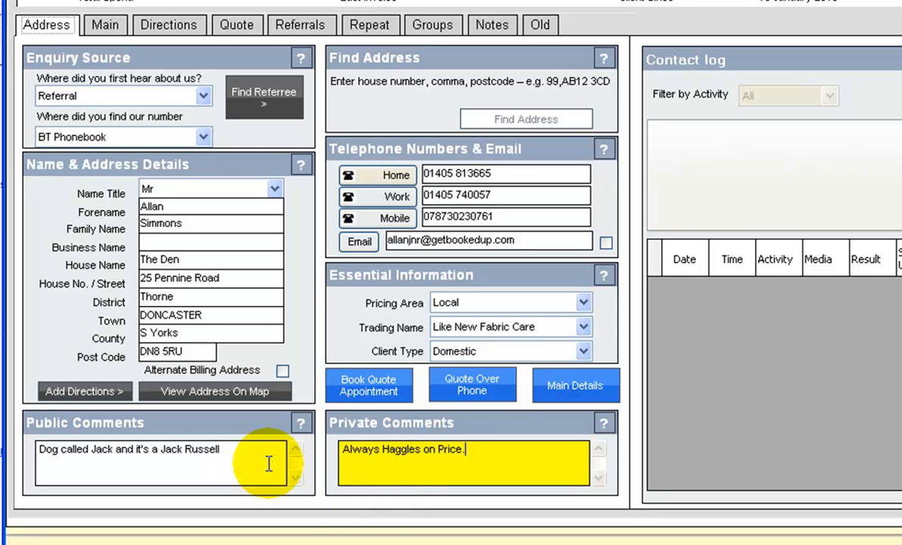
pyautogui.click(403, 455)
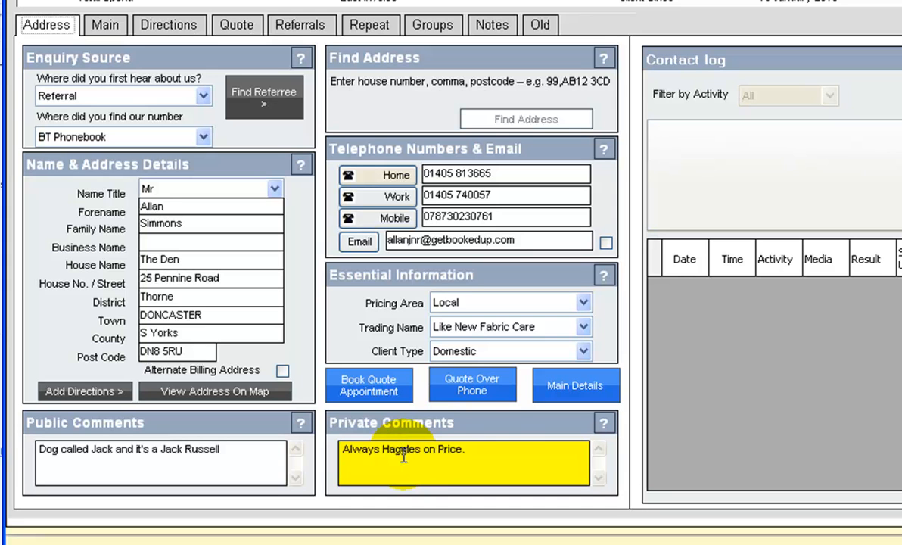
# - Tick the Pets group in the client's Groups list, leaving birthday day and month blank
pyautogui.click(433, 26)
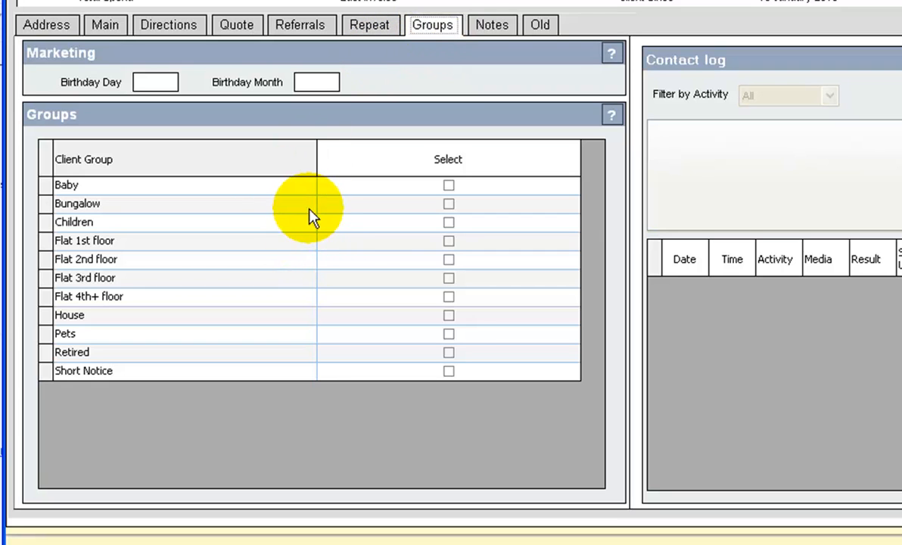
pyautogui.click(167, 204)
pyautogui.click(152, 224)
pyautogui.click(146, 240)
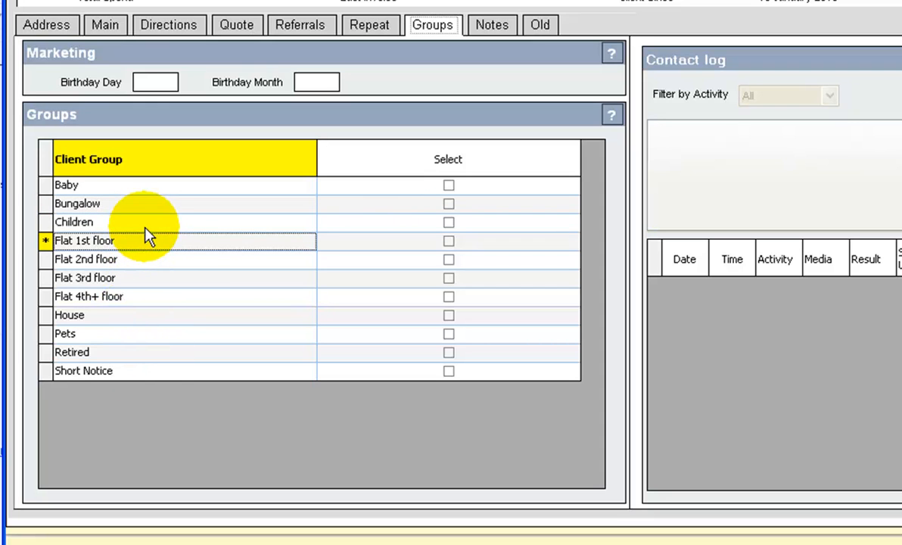
pyautogui.click(449, 334)
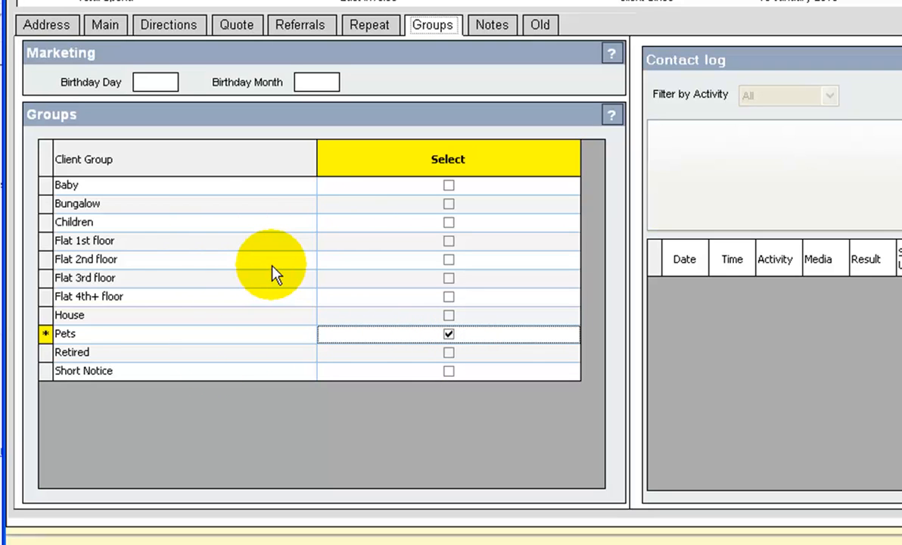
pyautogui.click(155, 82)
pyautogui.click(314, 81)
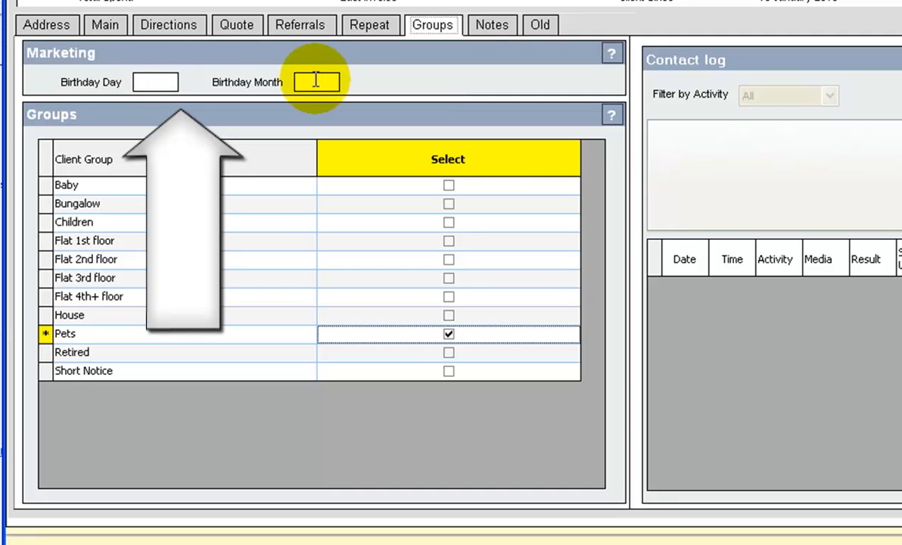
pyautogui.click(160, 84)
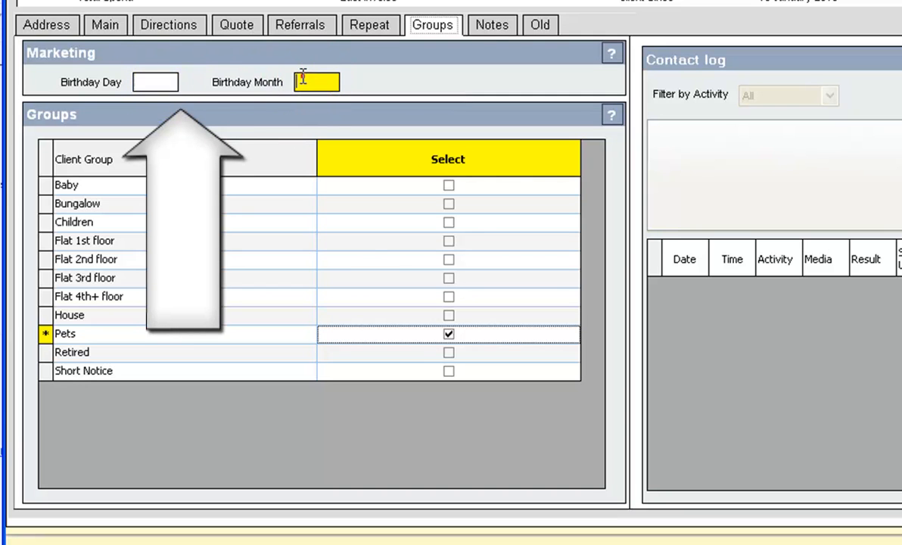
pyautogui.click(302, 80)
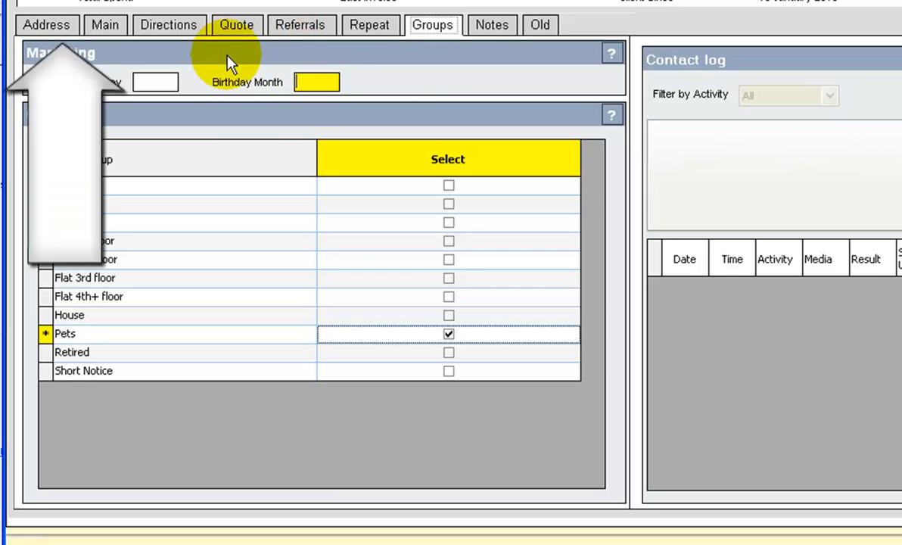
# - Switch to the client's Main page, previewing Quotations, Diary and Proposals before returning to Details
pyautogui.click(56, 33)
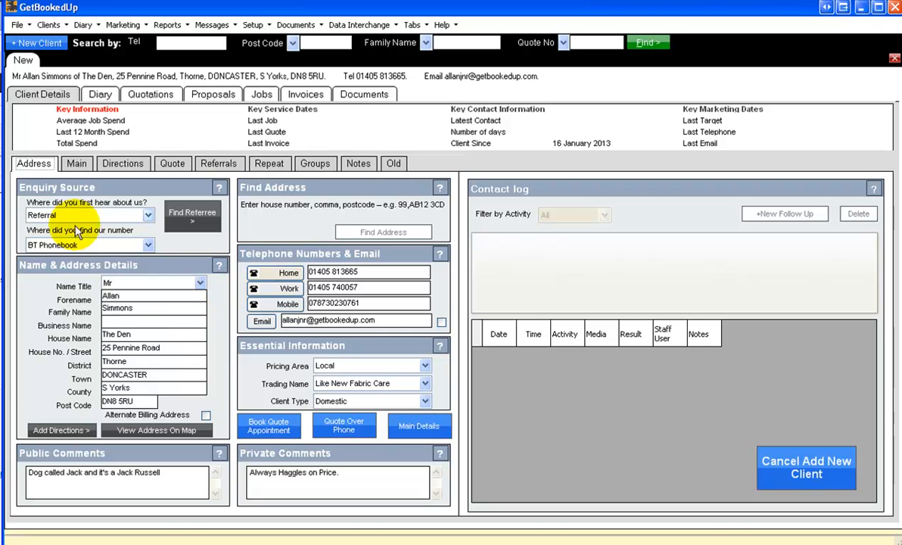
pyautogui.click(76, 165)
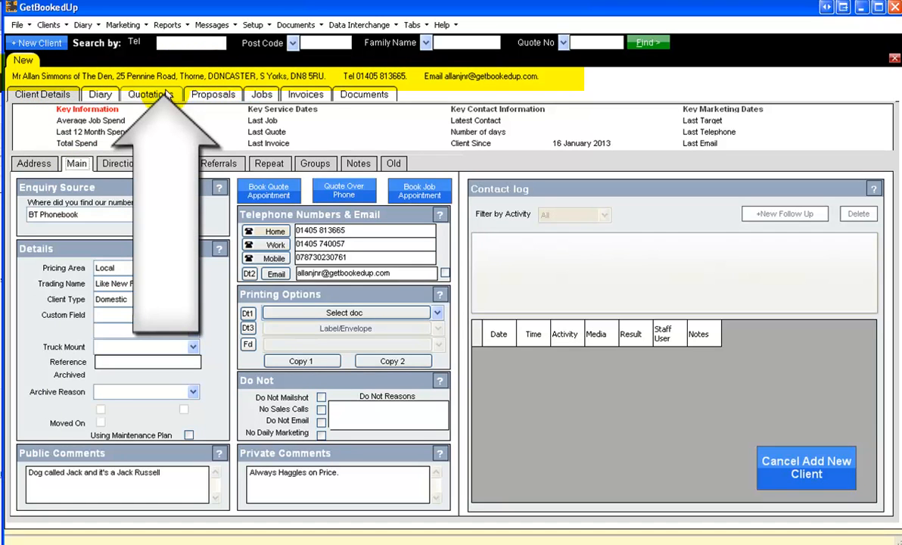
pyautogui.click(152, 94)
pyautogui.click(102, 95)
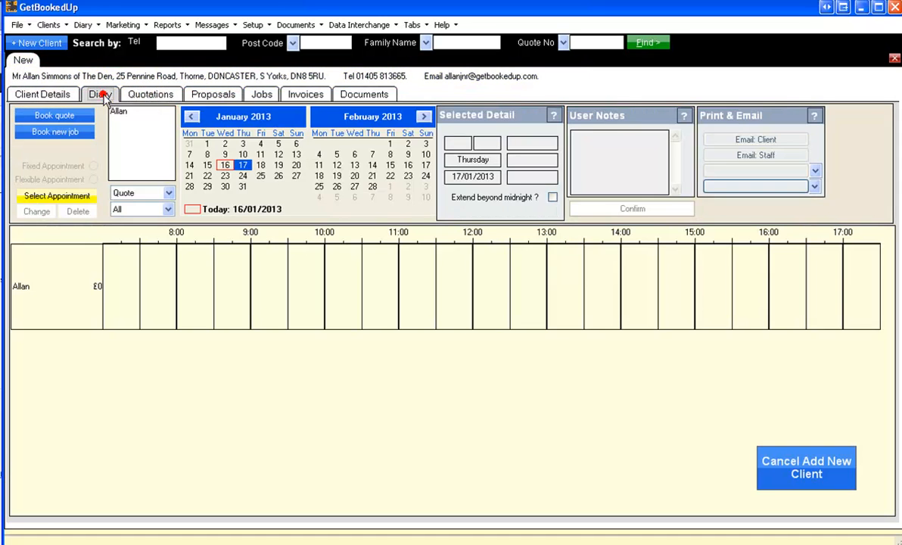
pyautogui.click(202, 93)
pyautogui.click(31, 97)
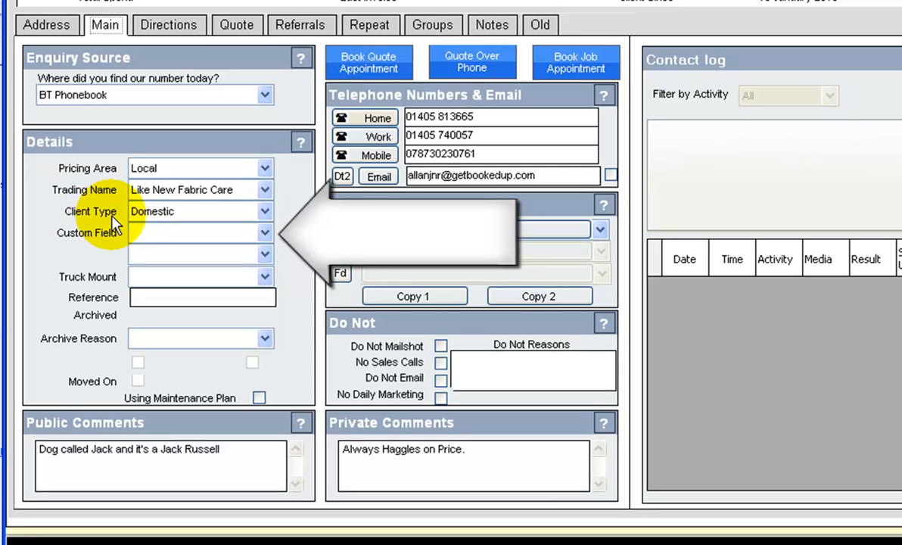
# - Leave Custom Field empty and keep Client Type as Domestic after briefly trying Commercial
pyautogui.click(265, 234)
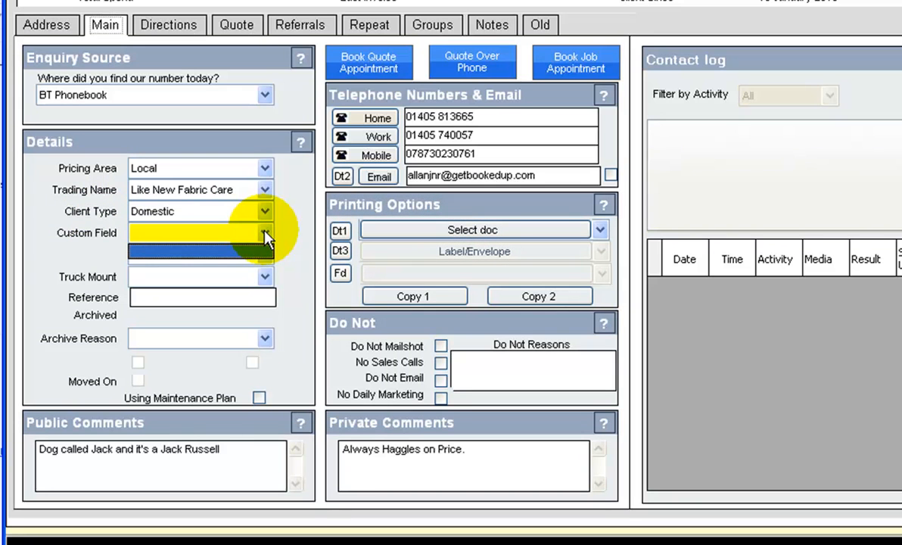
pyautogui.click(264, 234)
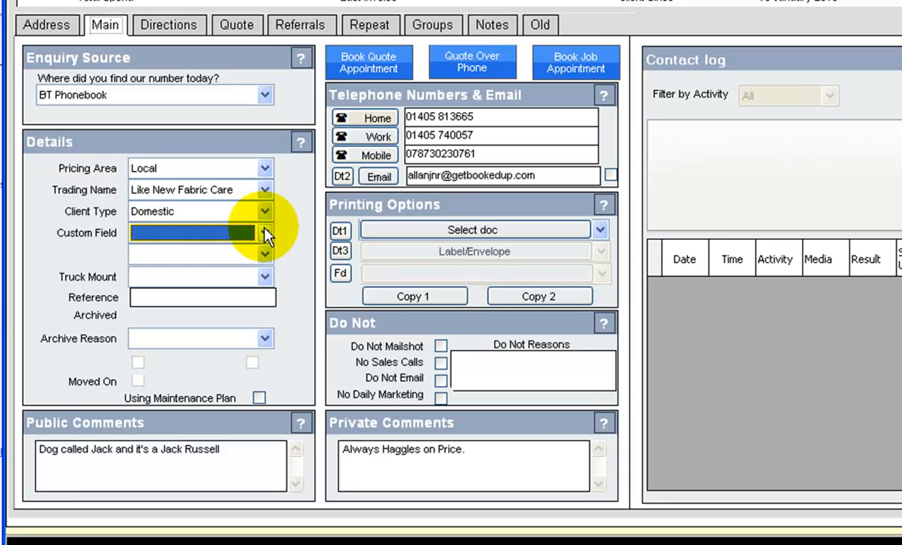
pyautogui.click(266, 232)
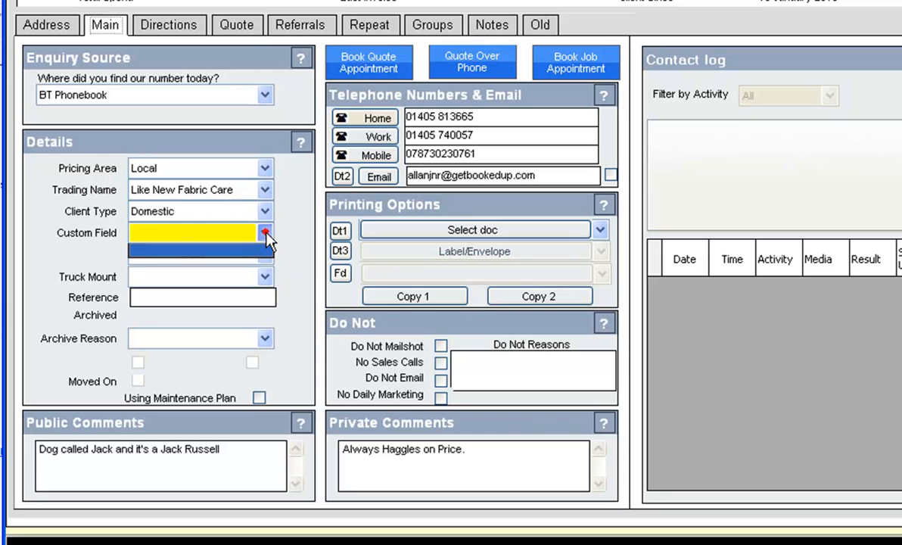
pyautogui.click(266, 234)
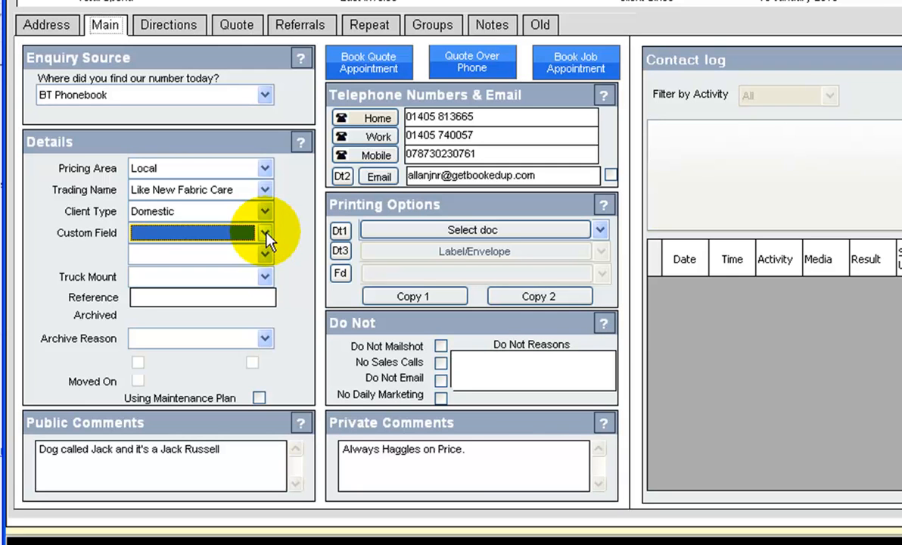
pyautogui.click(265, 212)
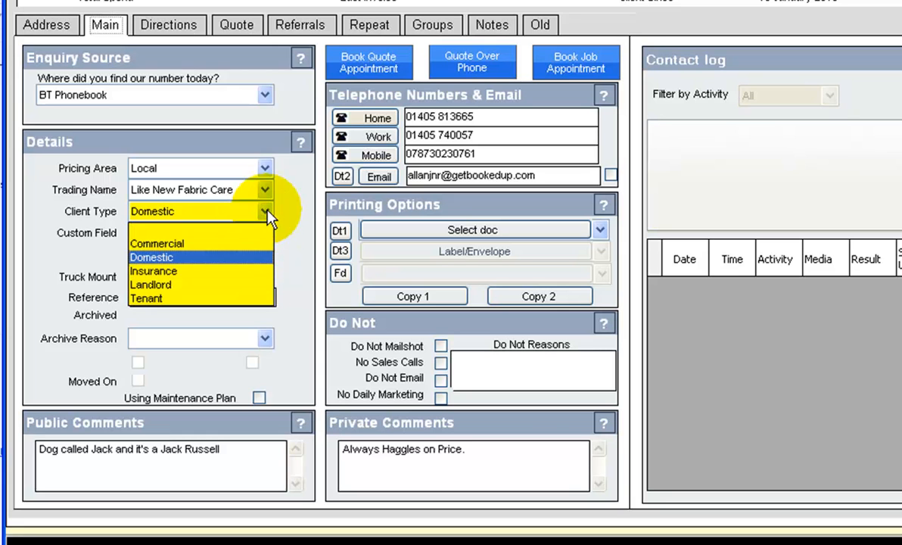
pyautogui.click(261, 243)
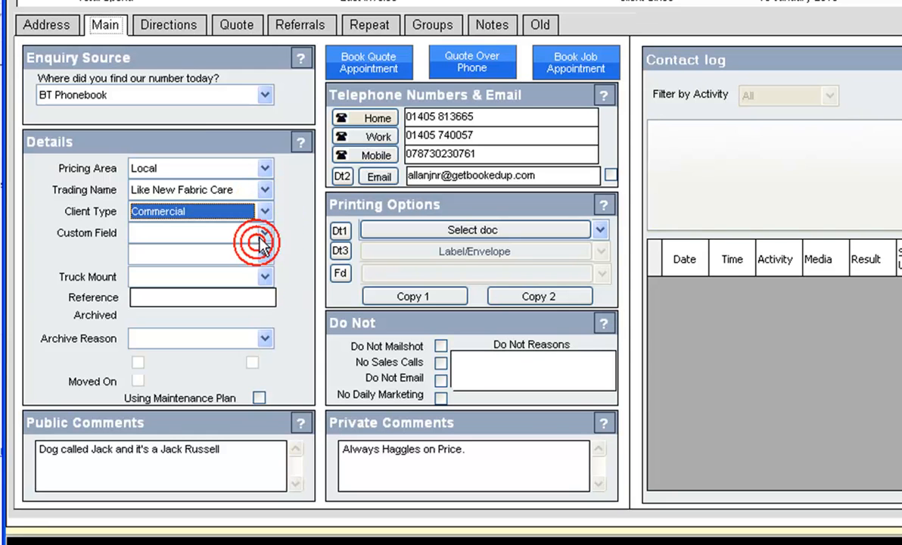
pyautogui.click(266, 235)
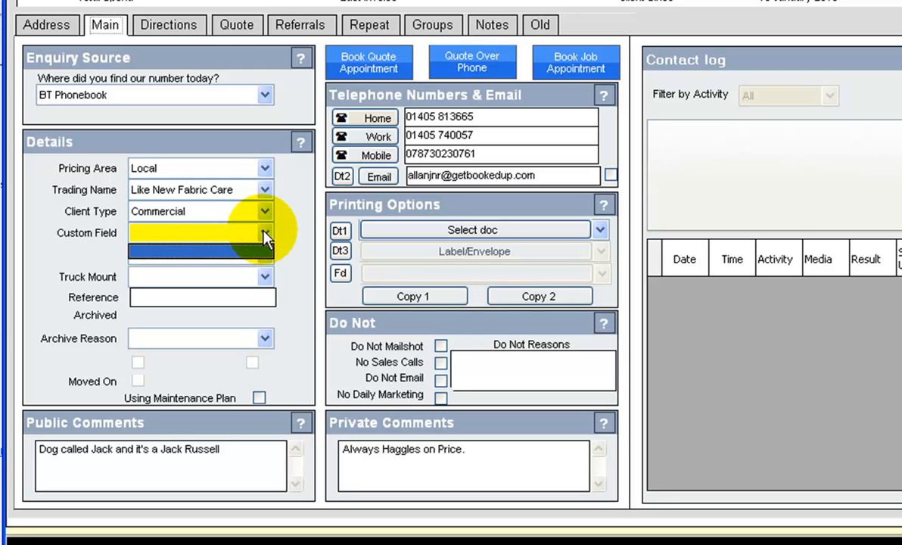
pyautogui.click(266, 237)
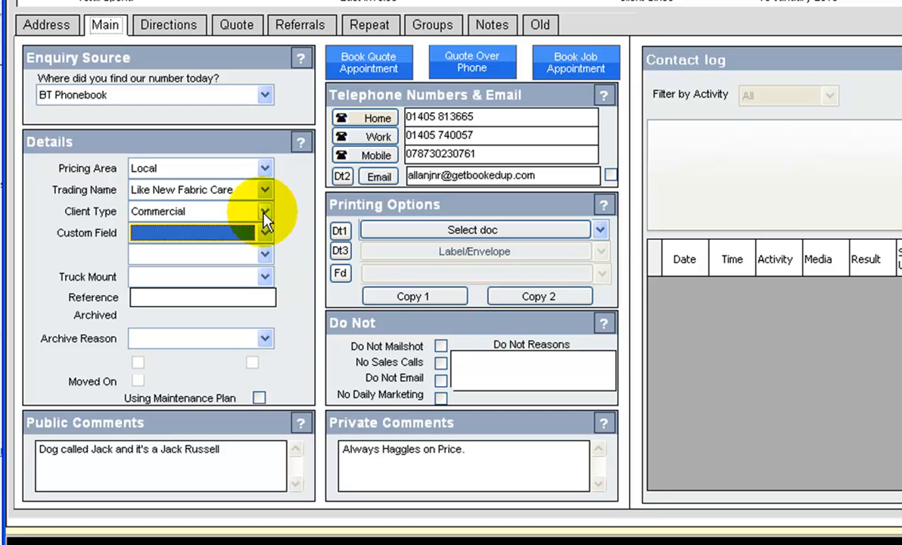
pyautogui.click(263, 212)
pyautogui.click(245, 257)
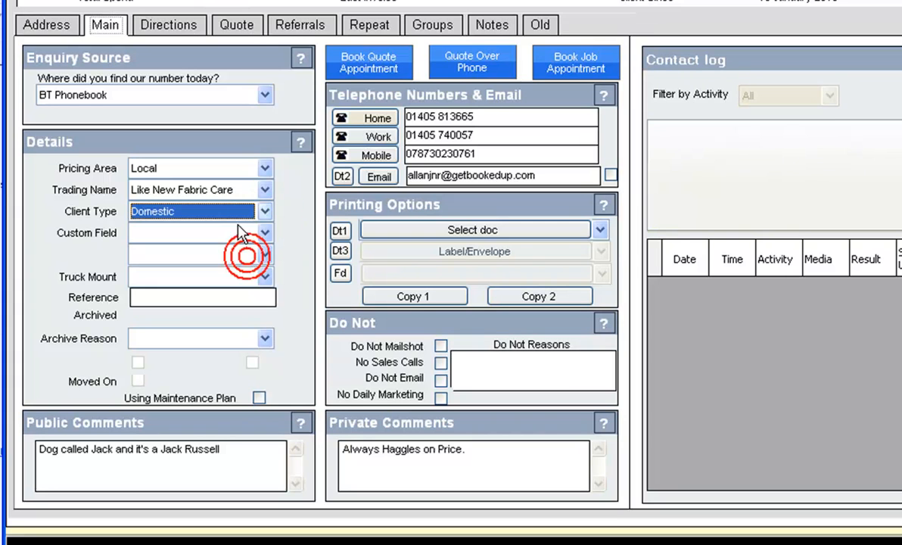
pyautogui.click(265, 276)
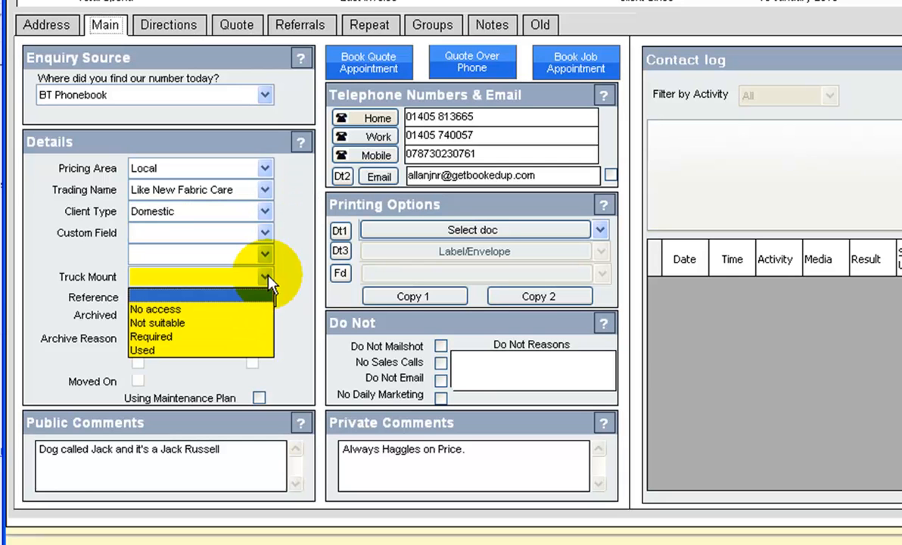
# - Set Truck Mount to Used and enter 'Ref' as the client's reference
pyautogui.click(151, 350)
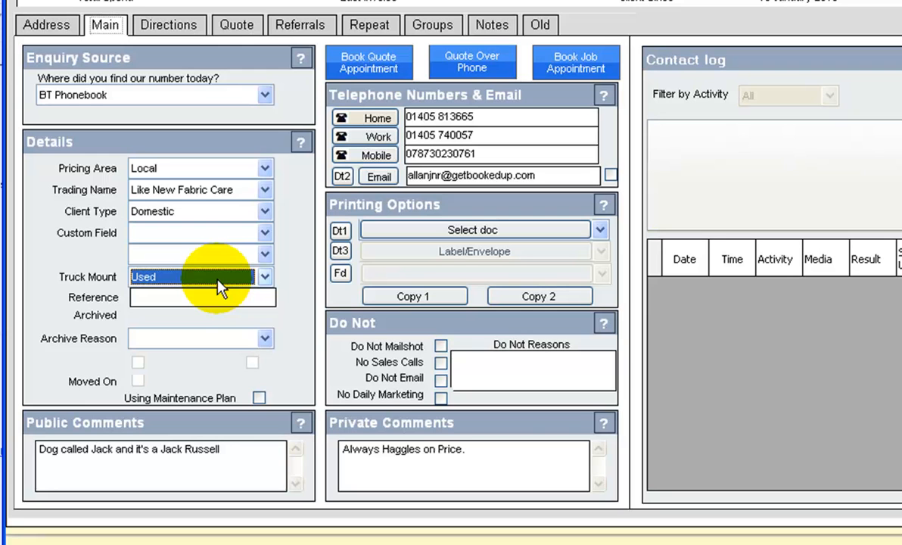
pyautogui.click(194, 298)
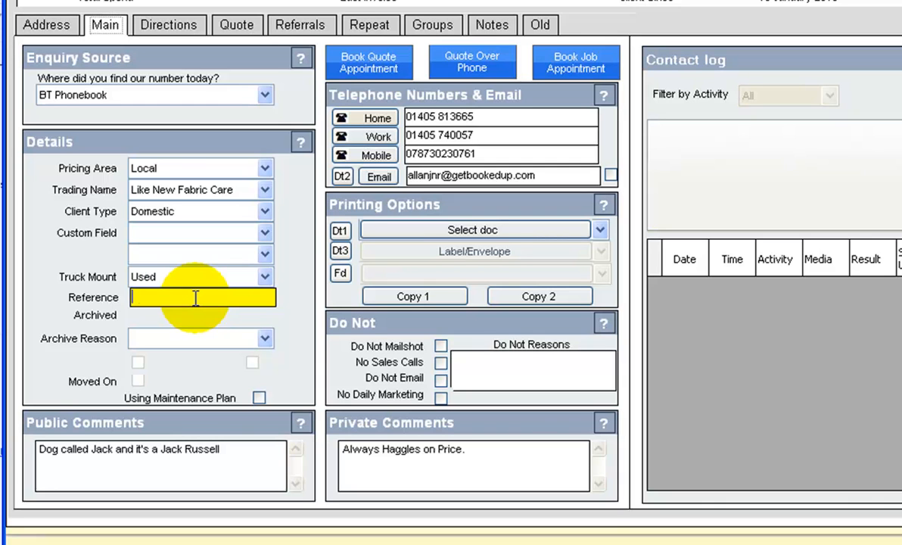
pyautogui.write('Ref')
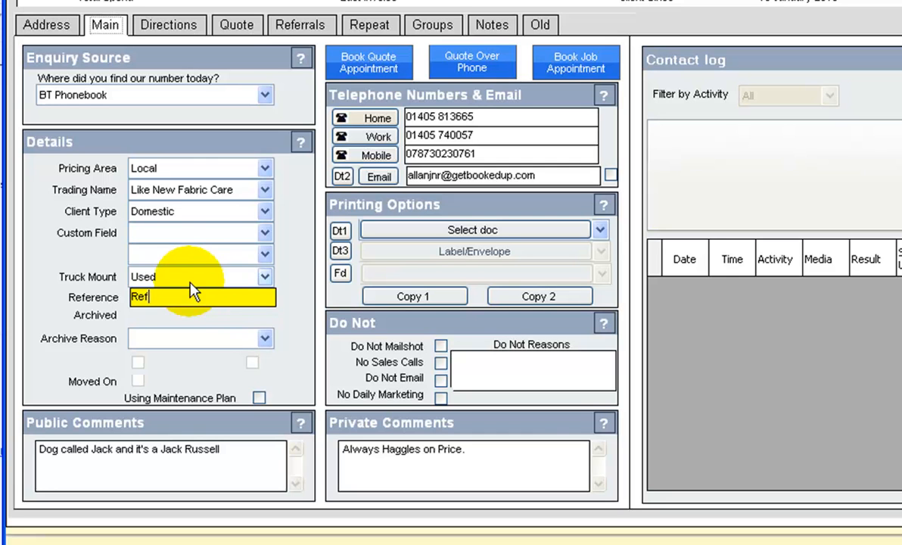
pyautogui.click(111, 340)
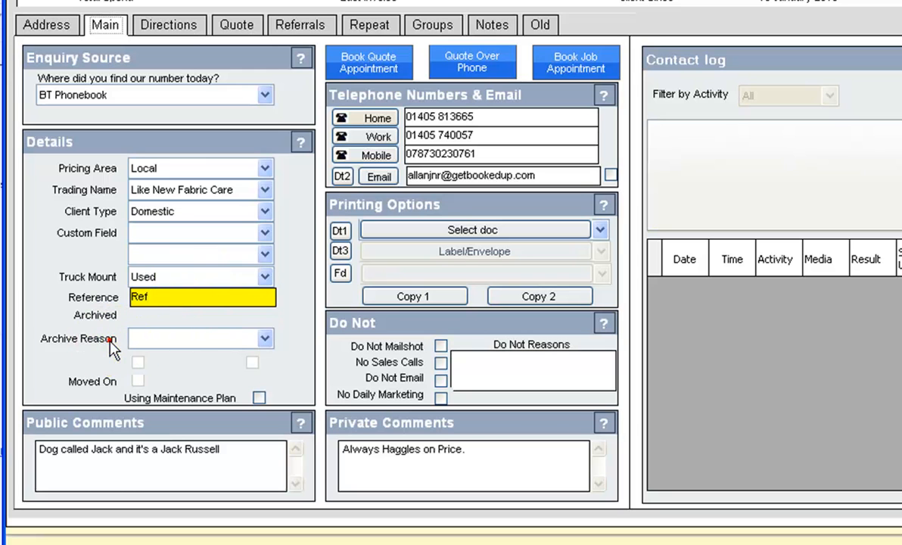
pyautogui.click(265, 339)
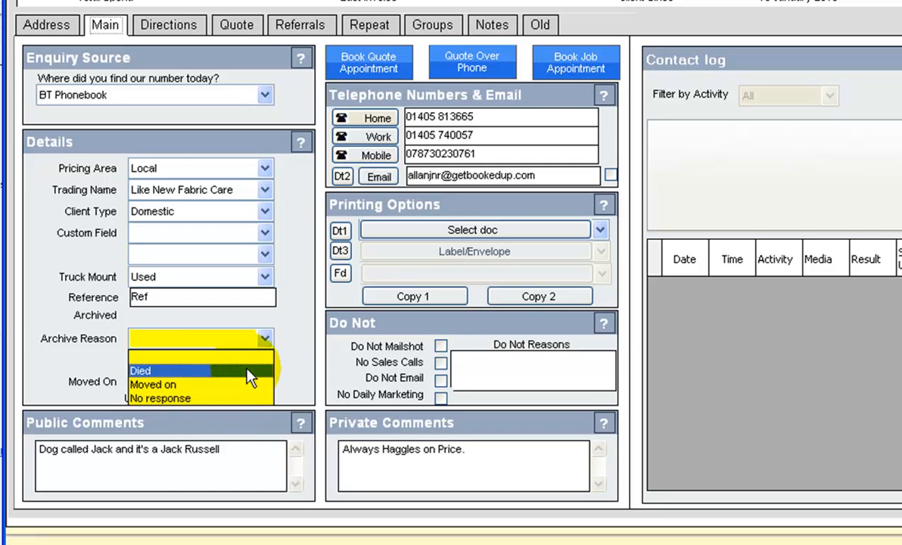
pyautogui.click(286, 321)
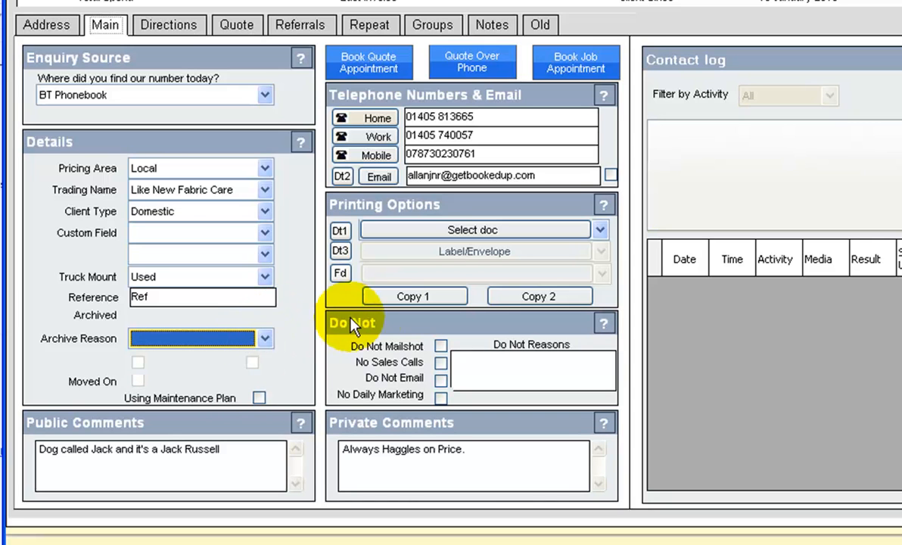
pyautogui.click(390, 321)
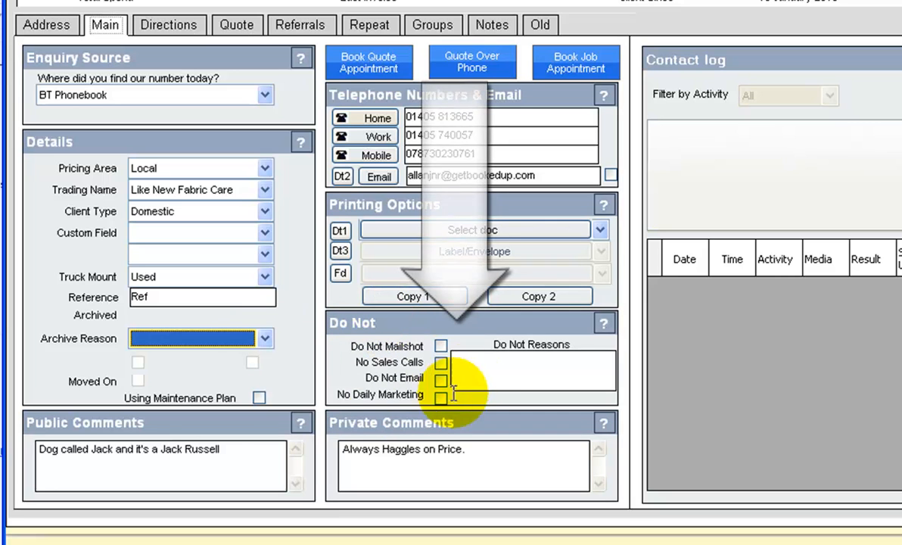
# - Tick No Sales Calls and enter the reason 'Telesales request', with initials, dated 14/1/13
pyautogui.click(464, 325)
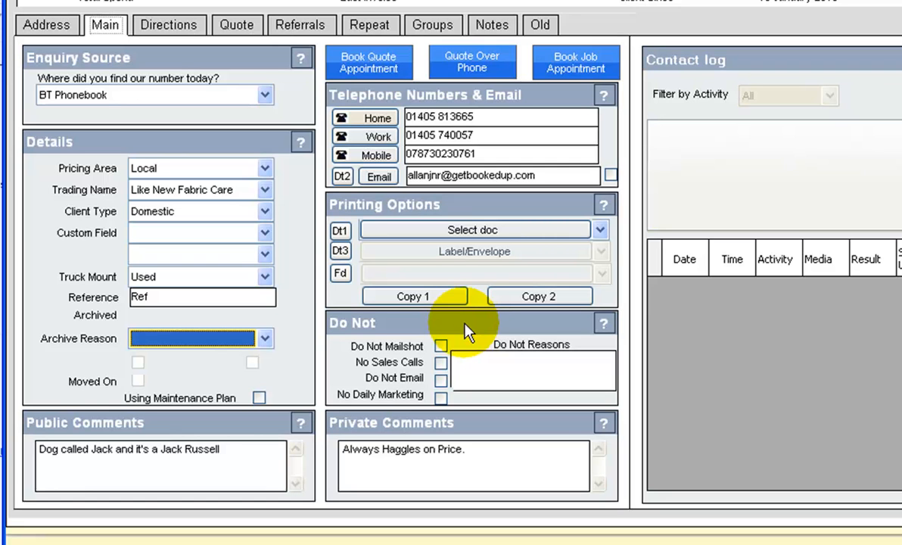
pyautogui.click(467, 331)
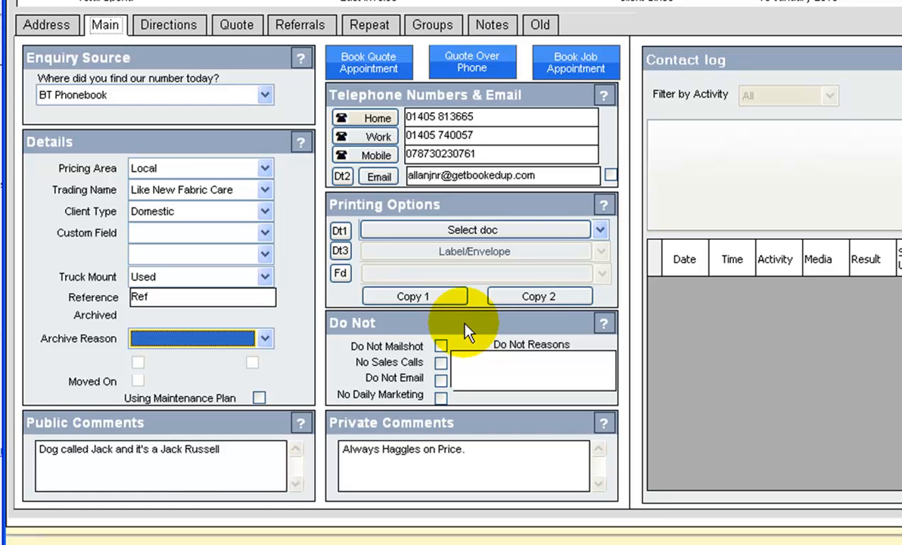
pyautogui.click(440, 363)
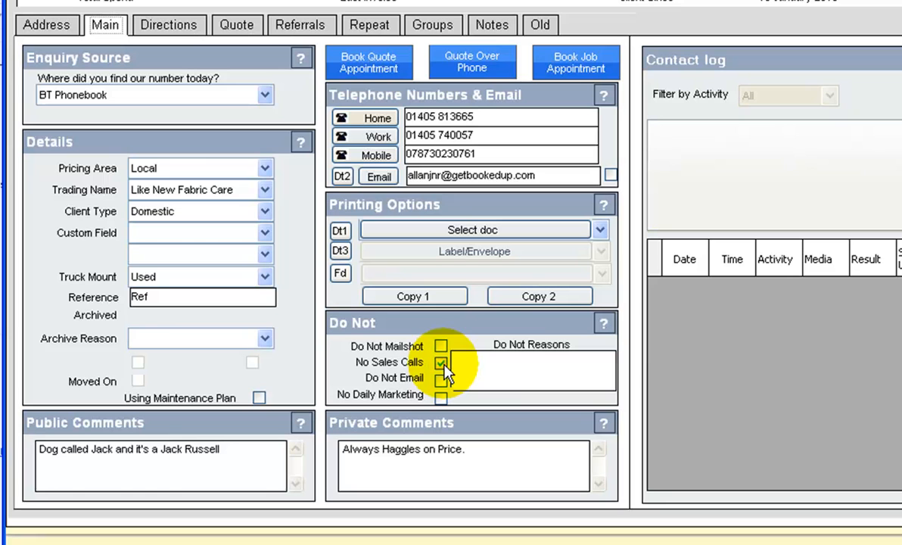
pyautogui.click(505, 369)
pyautogui.write('T')
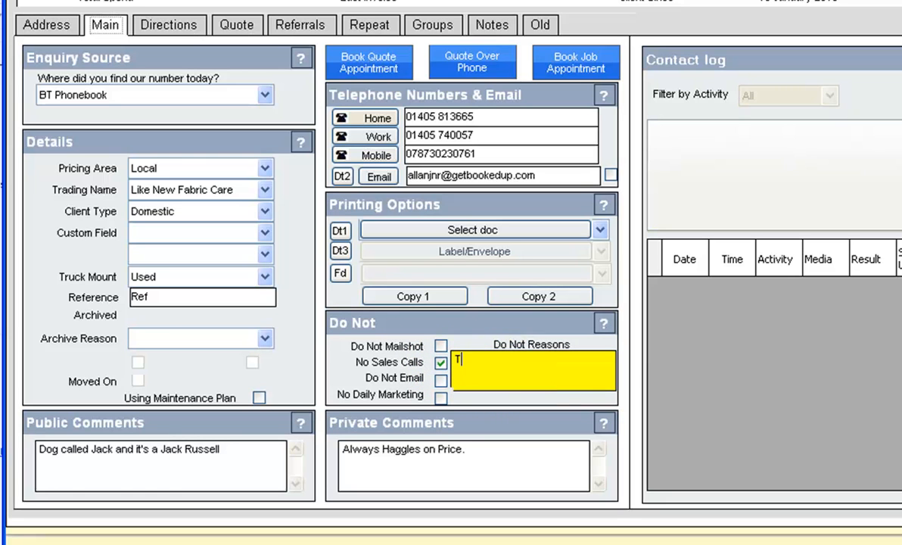
pyautogui.write('elesales request ASJ 14/1/13')
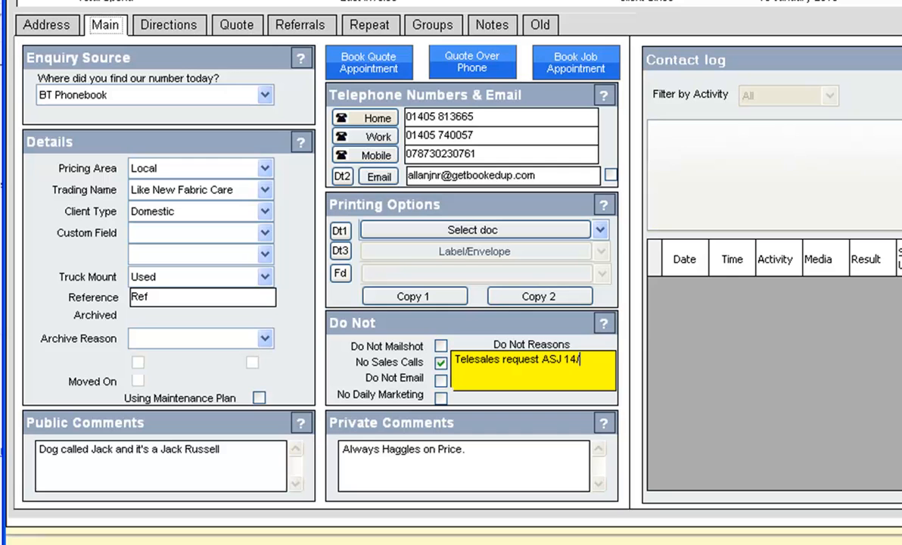